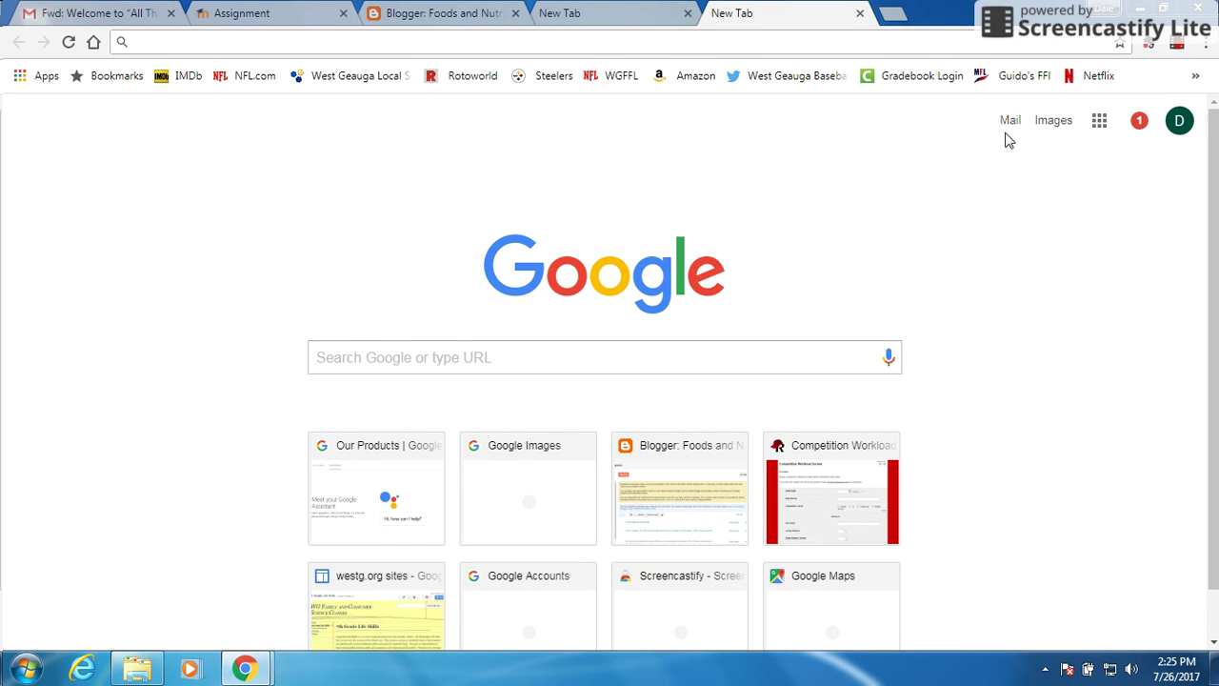
# Step: Switch the new Chrome tab from the Google home page to Google Images
pyautogui.click(1054, 122)
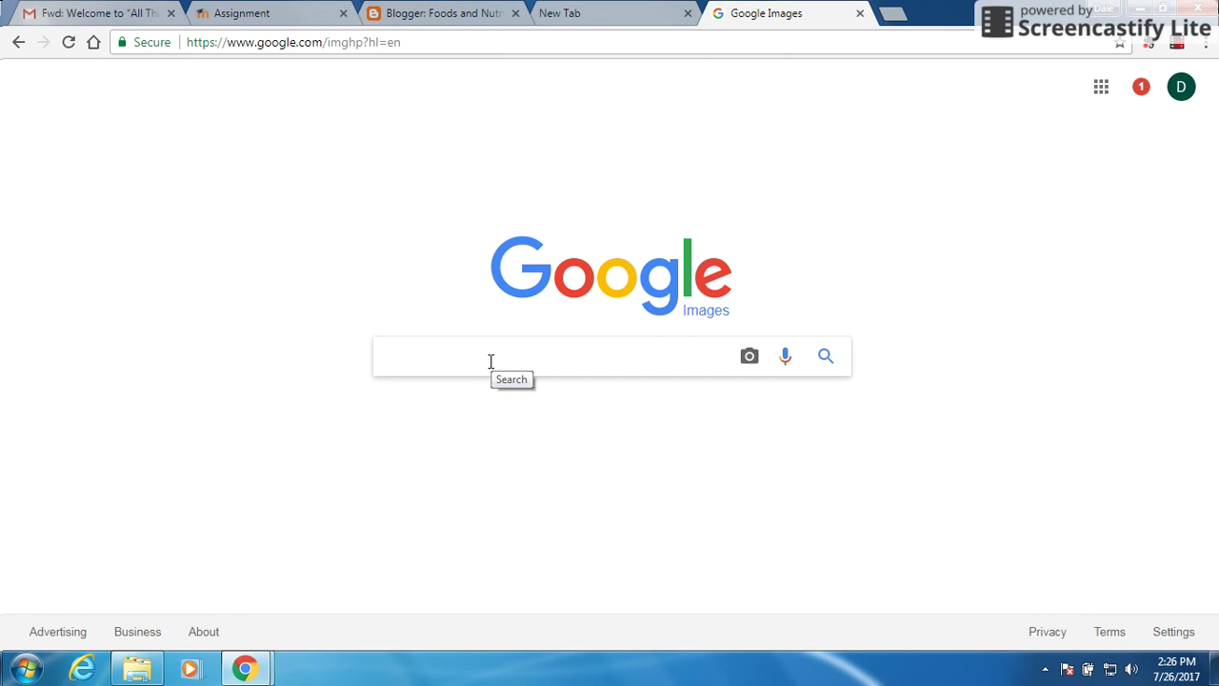
# Step: Search Google Images for 'bacteria' and browse the results
pyautogui.write('bact')
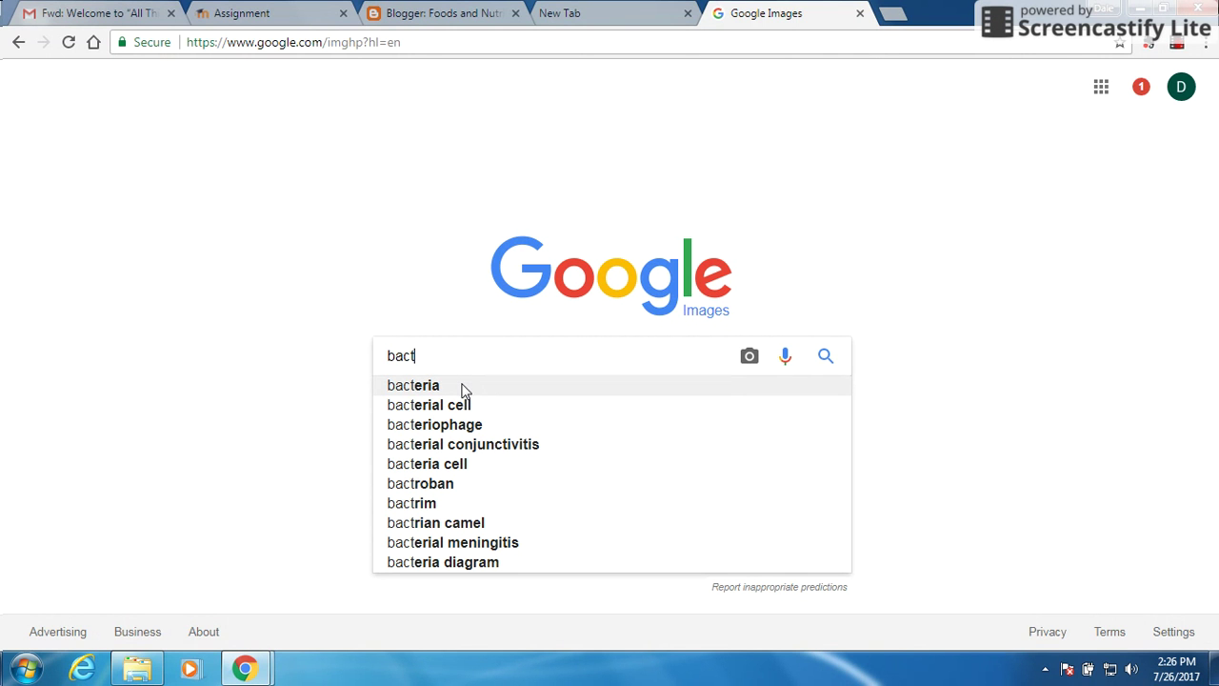
pyautogui.click(464, 389)
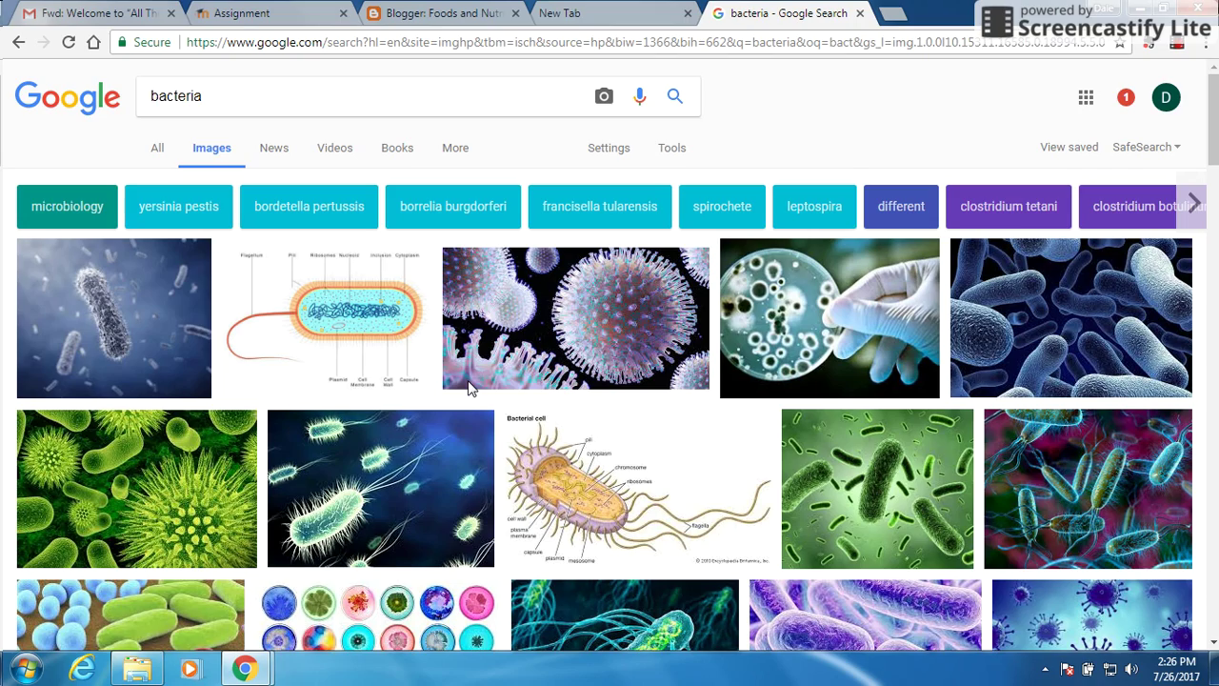
pyautogui.scroll(-3, 573, 392)
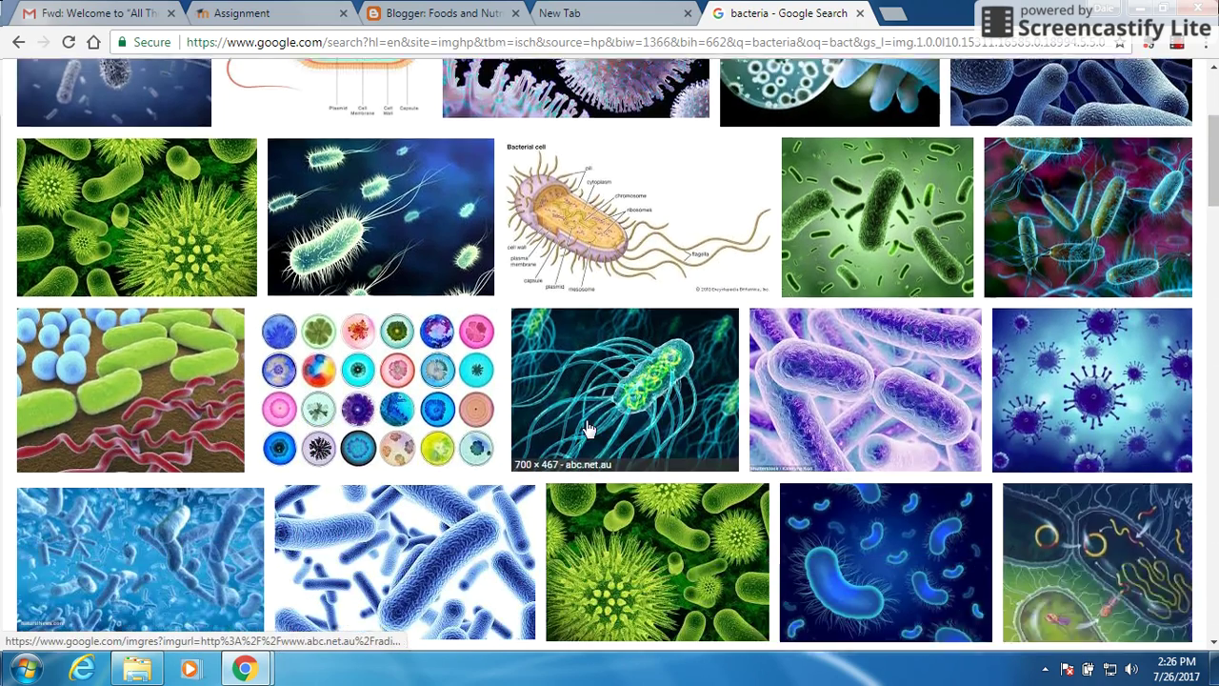
pyautogui.scroll(-7, 588, 428)
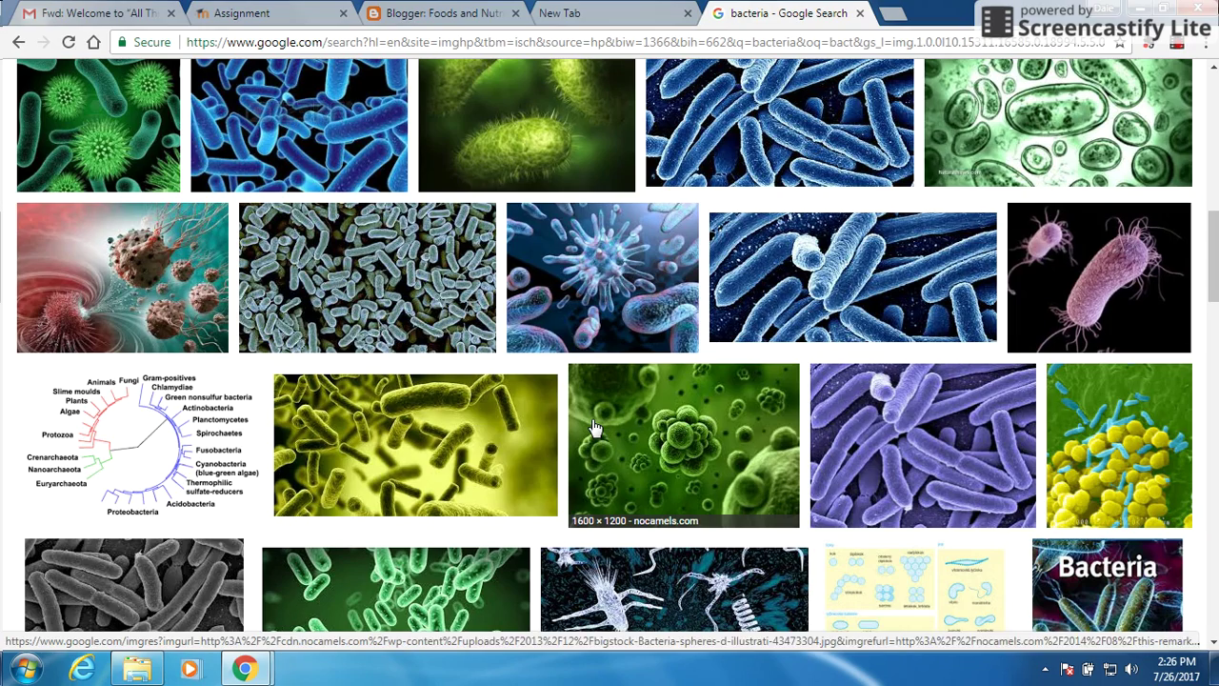
pyautogui.scroll(6, 593, 427)
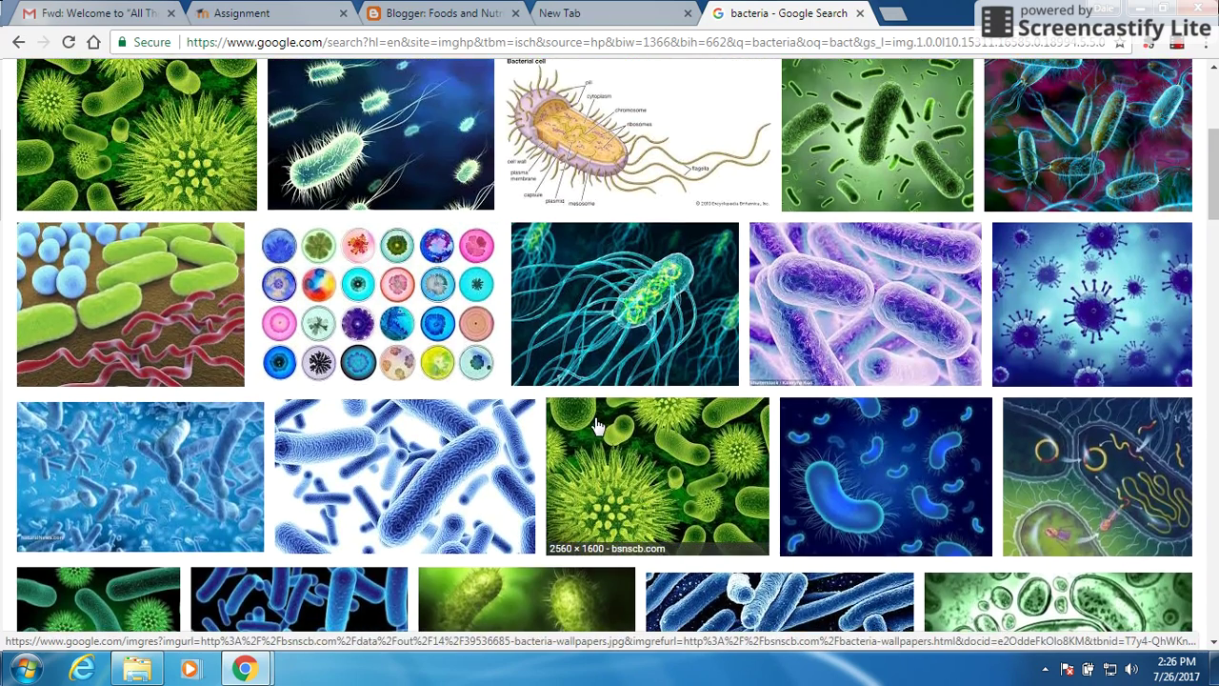
pyautogui.scroll(4, 595, 425)
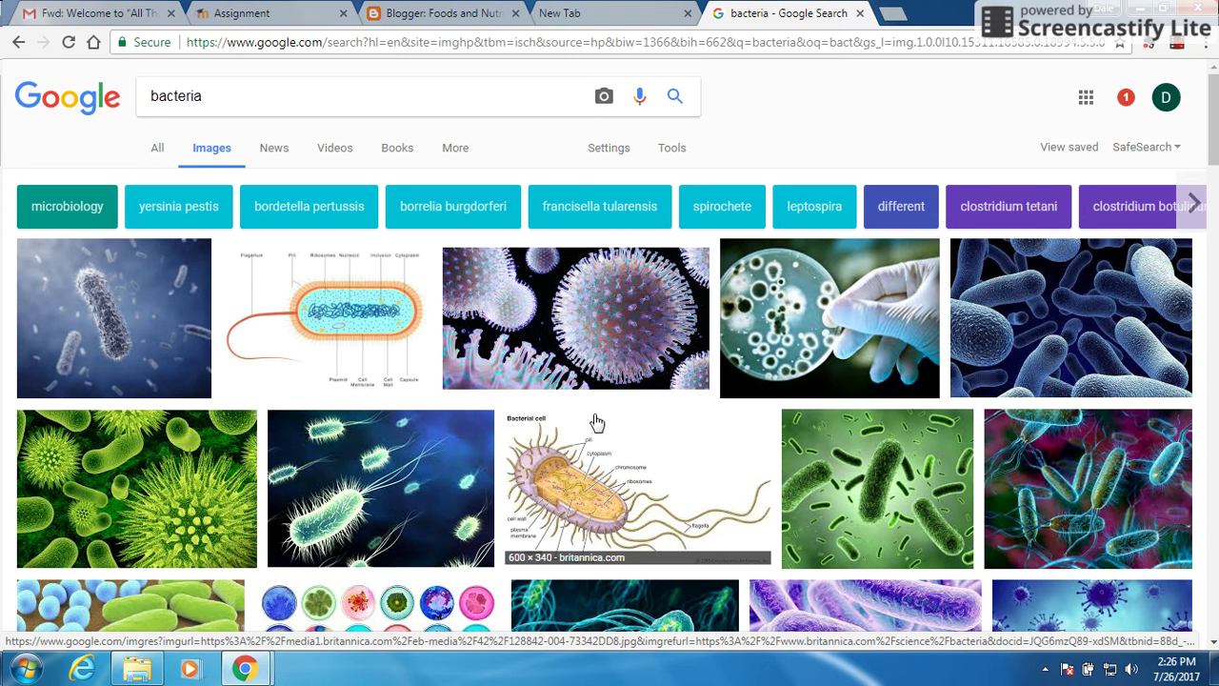
# Step: Open the Advanced Image Search form with 'bacteria' prefilled and review its fields
pyautogui.click(604, 150)
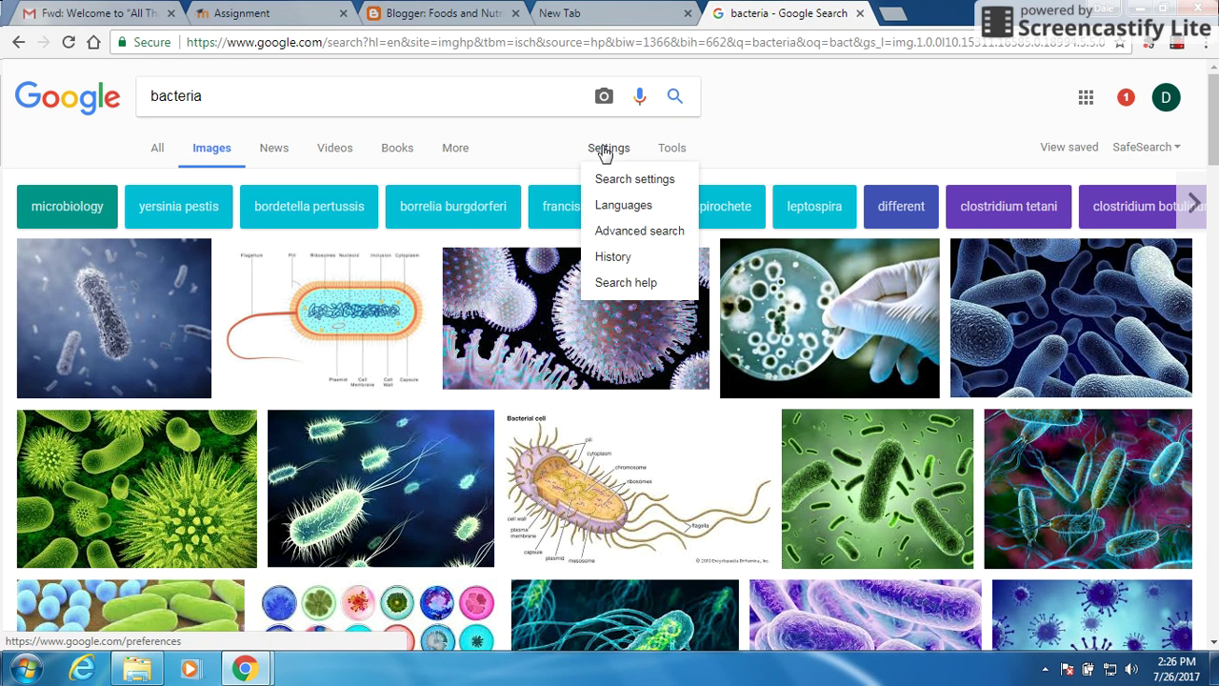
pyautogui.click(631, 232)
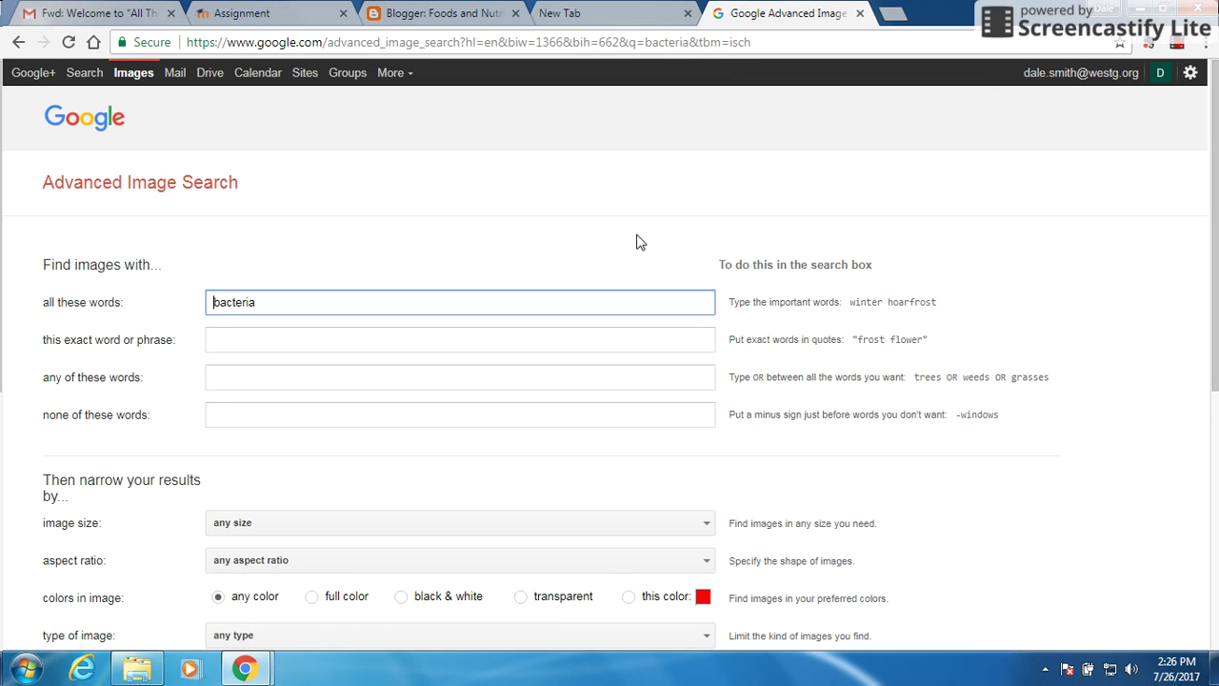
pyautogui.scroll(-2, 638, 242)
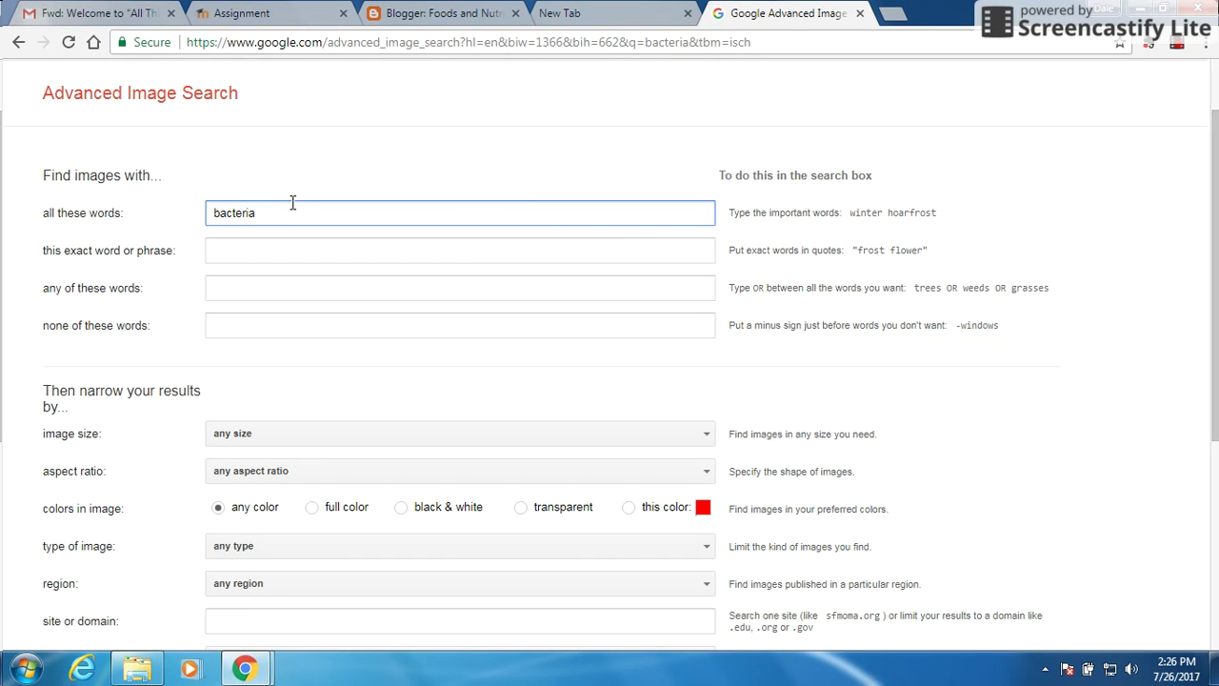
pyautogui.scroll(-4, 435, 310)
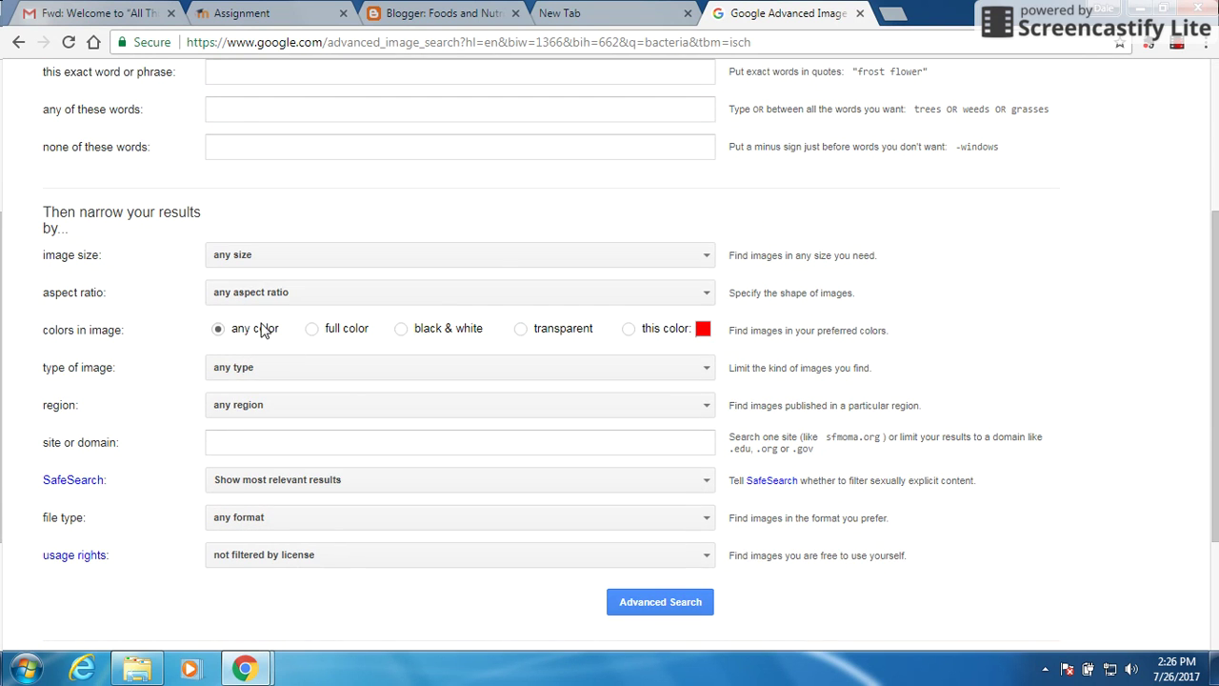
# Step: Limit the bacteria search to full color, Clip art, and images free to use or share
pyautogui.click(311, 328)
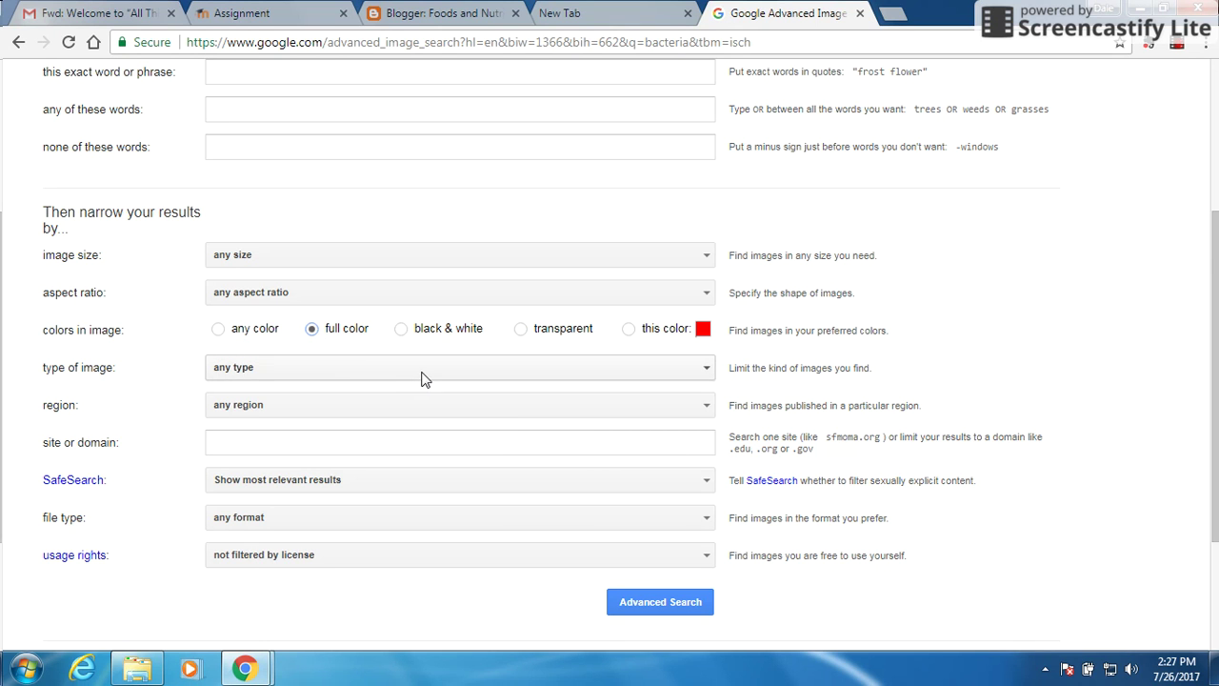
pyautogui.scroll(-1, 422, 380)
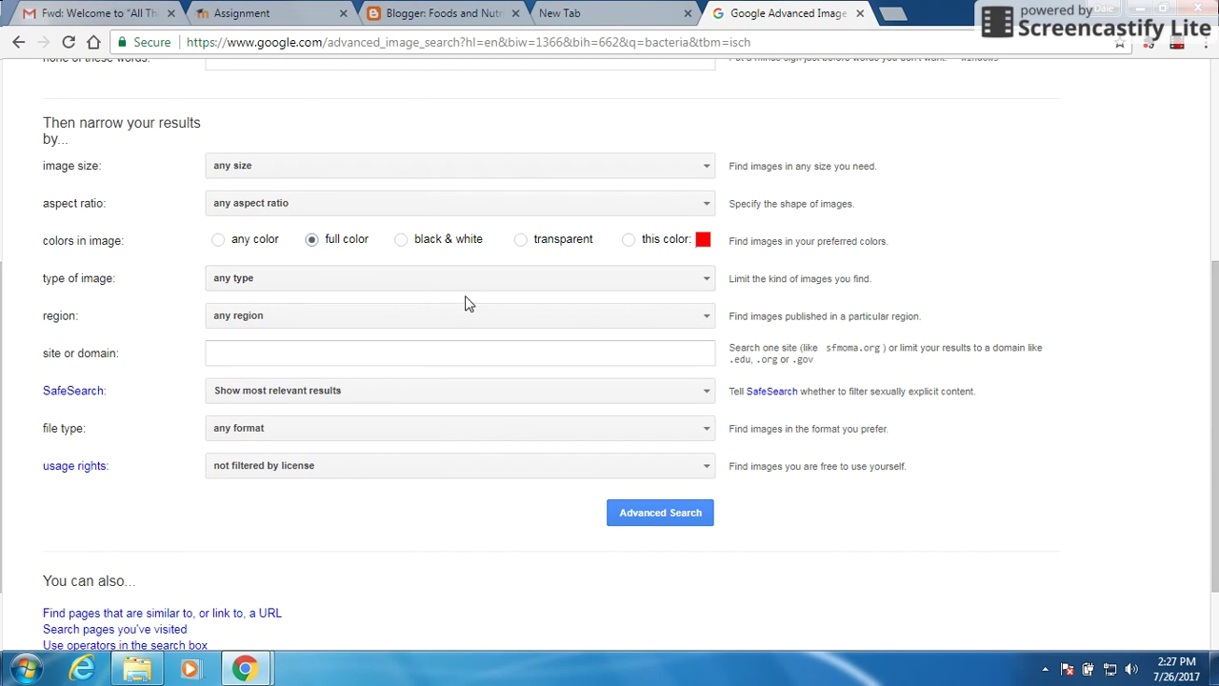
pyautogui.click(706, 283)
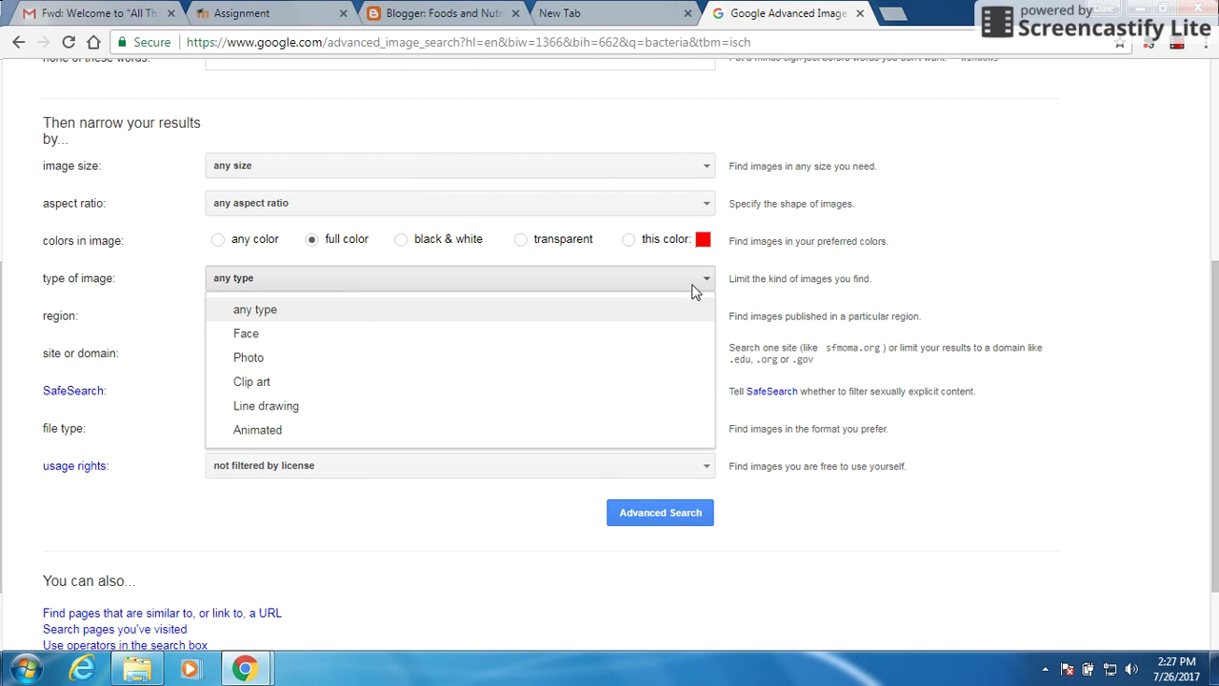
pyautogui.click(286, 382)
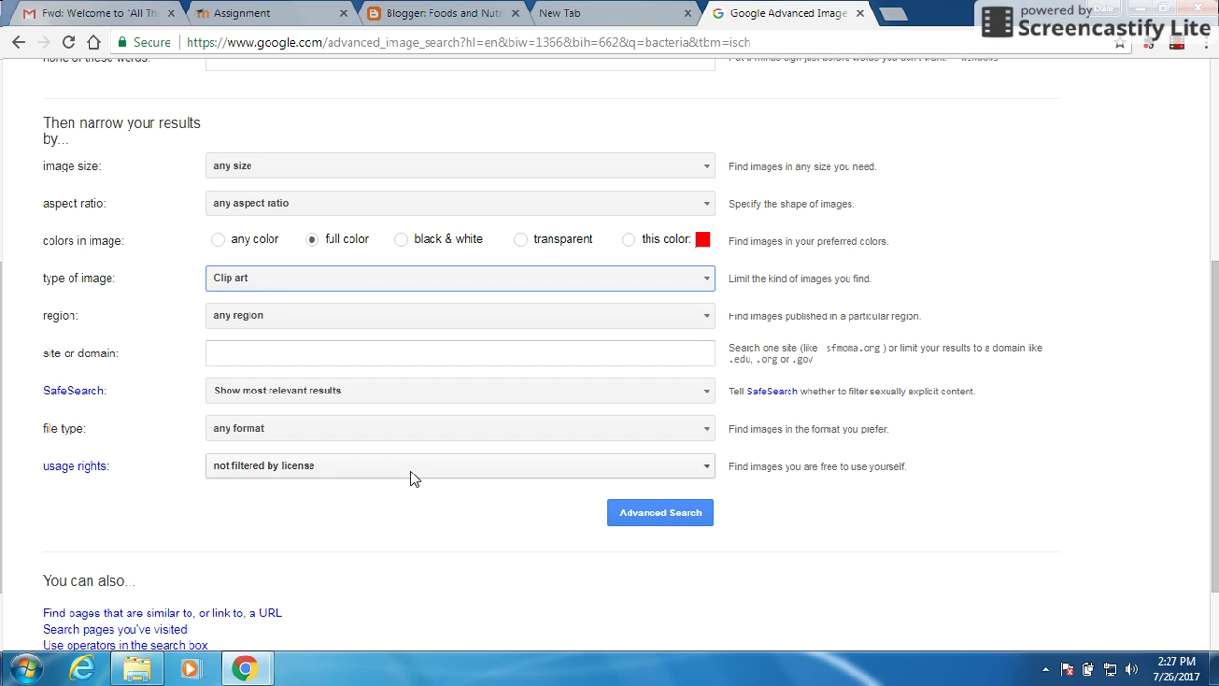
pyautogui.click(708, 467)
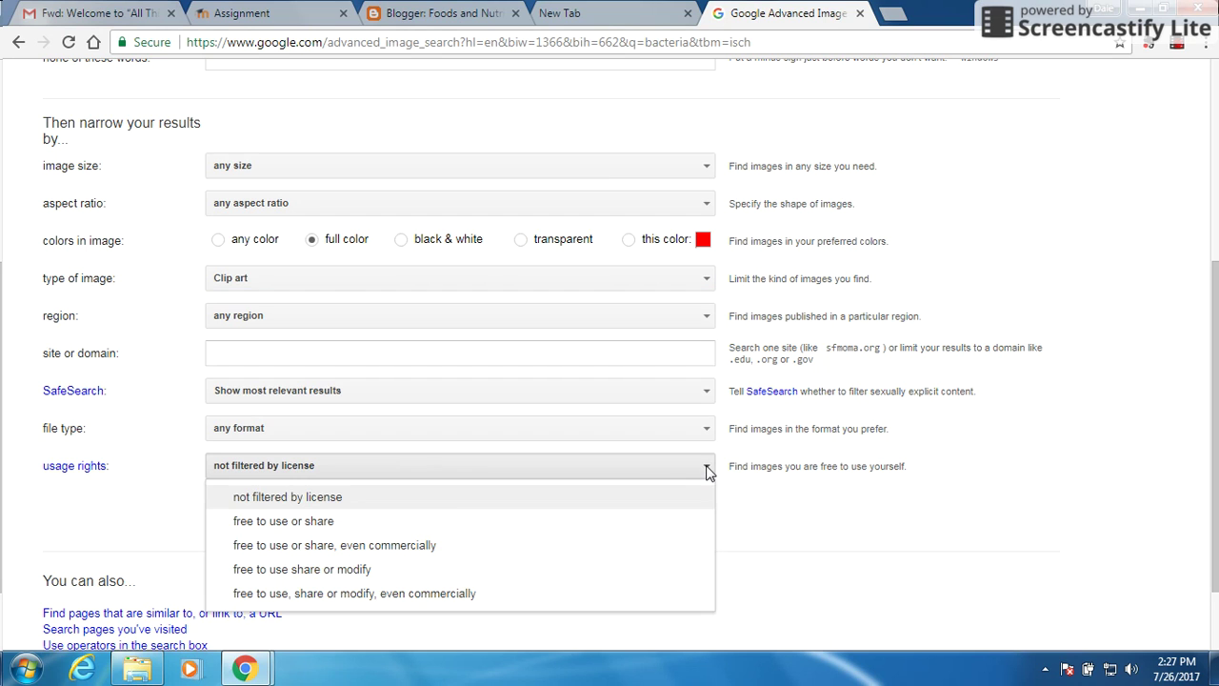
pyautogui.click(325, 526)
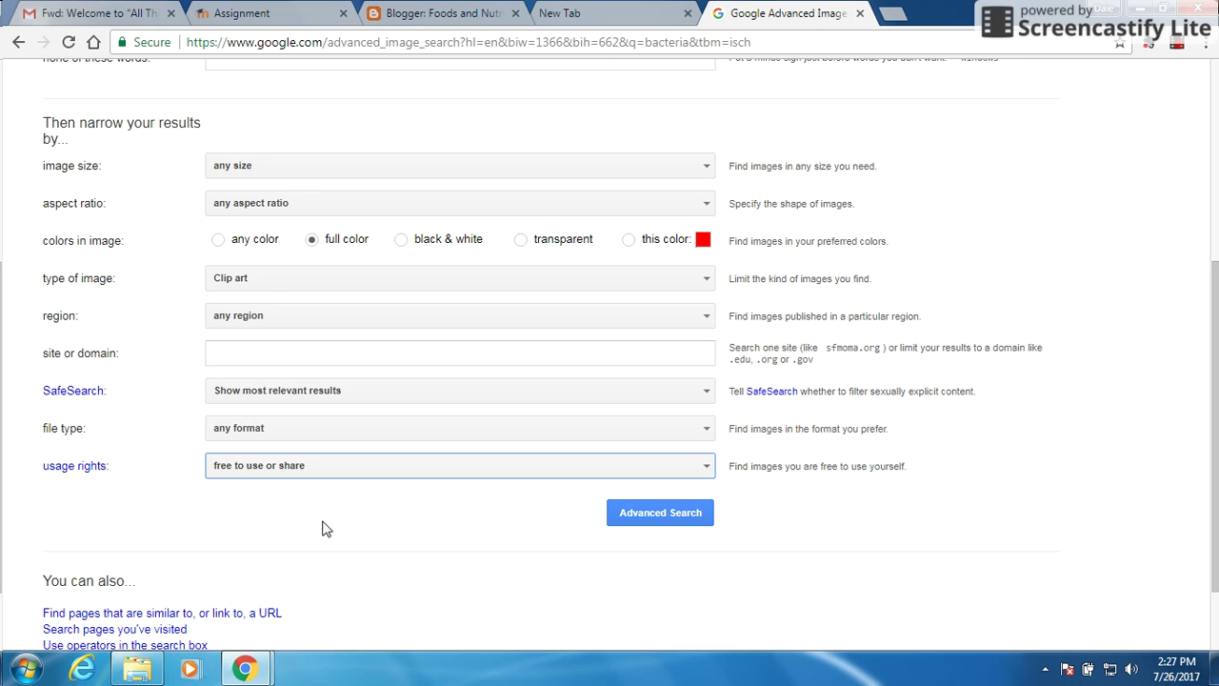
# Step: Run the filtered advanced search and browse the bacteria clip-art results
pyautogui.click(645, 519)
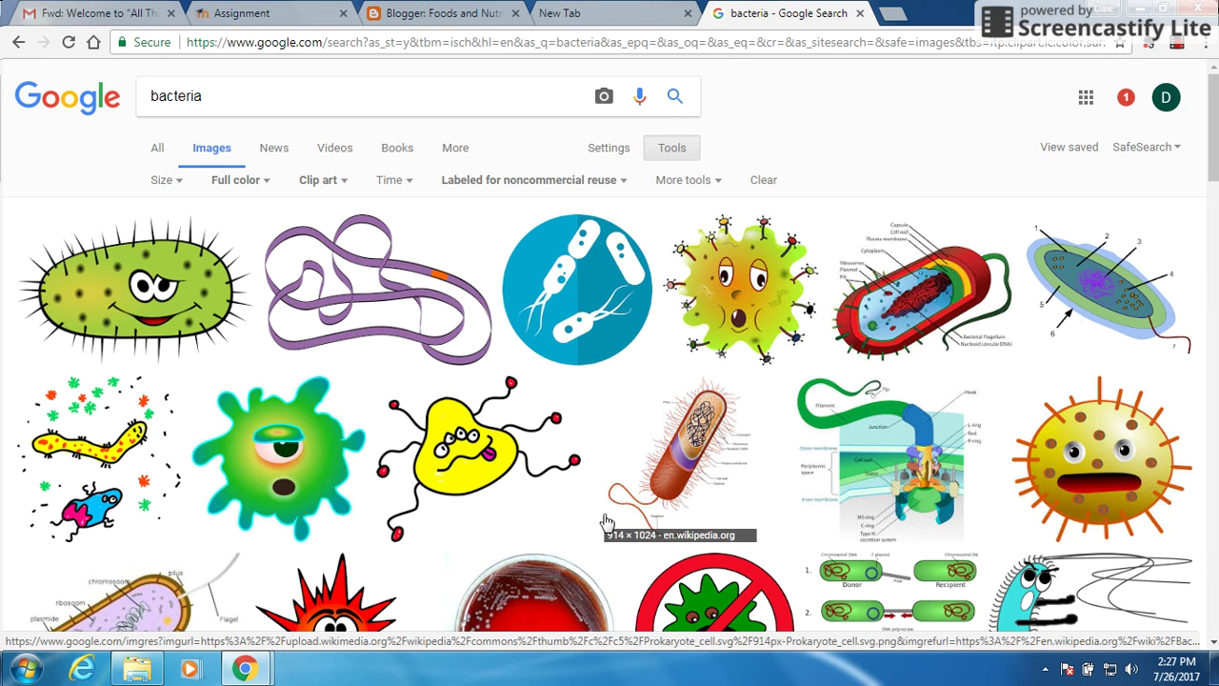
pyautogui.scroll(-3, 606, 522)
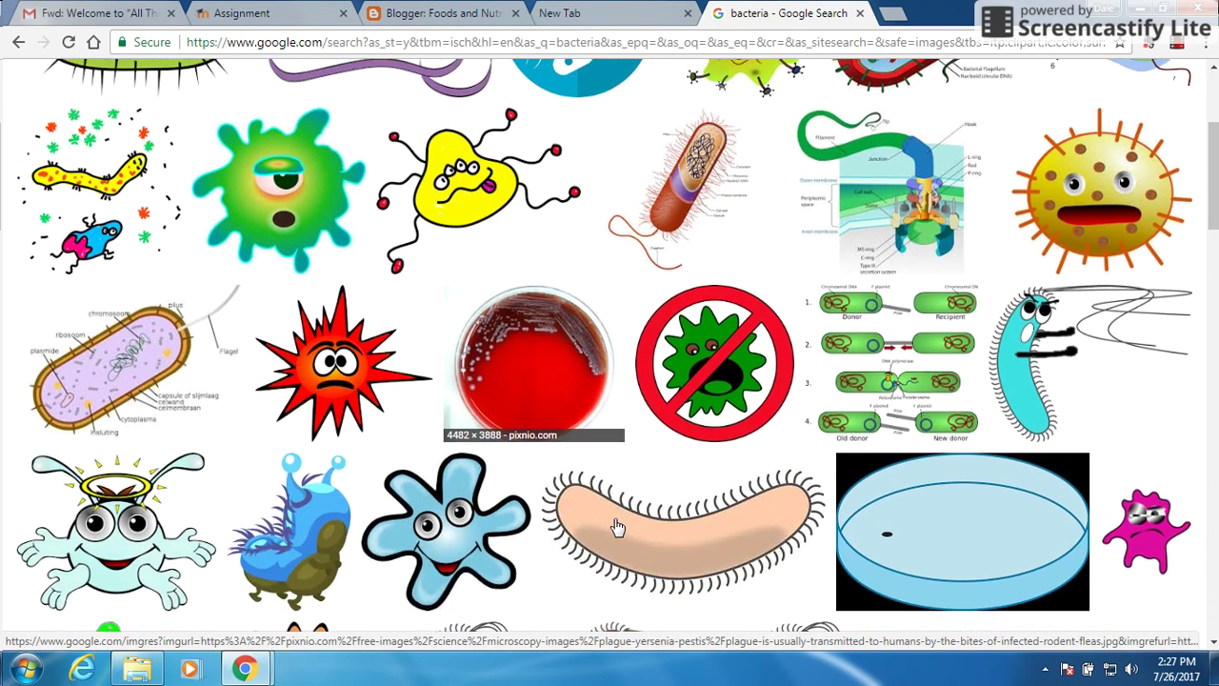
pyautogui.scroll(-1, 617, 526)
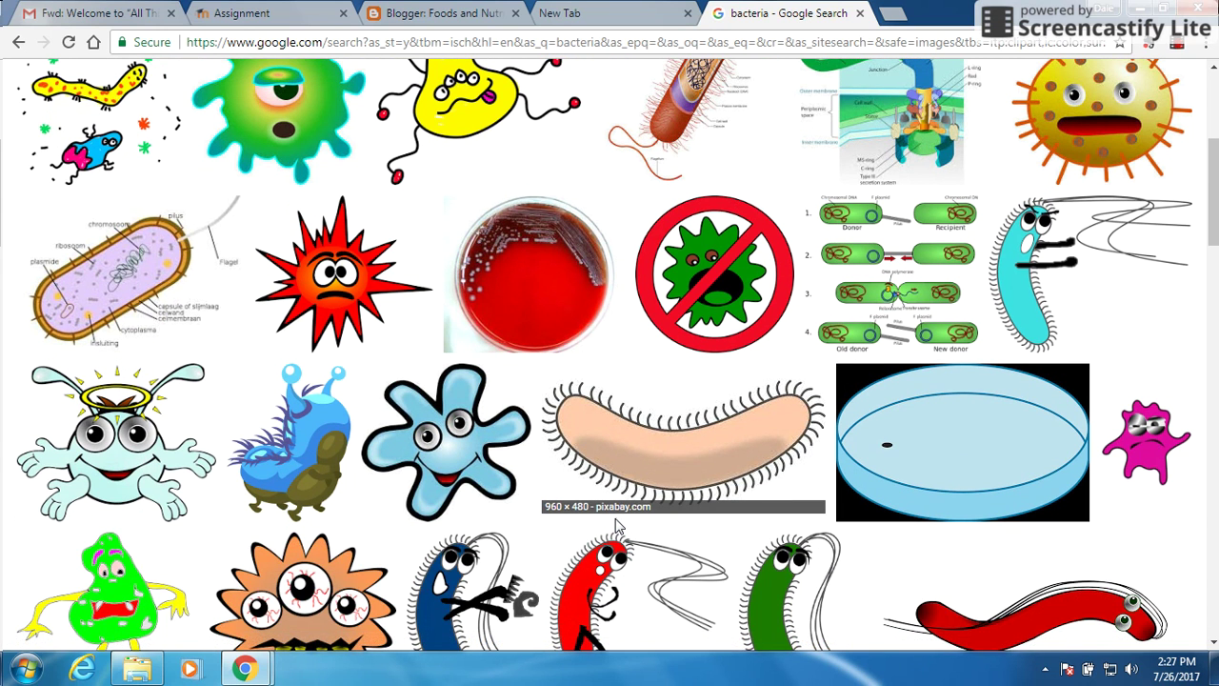
pyautogui.scroll(1, 618, 527)
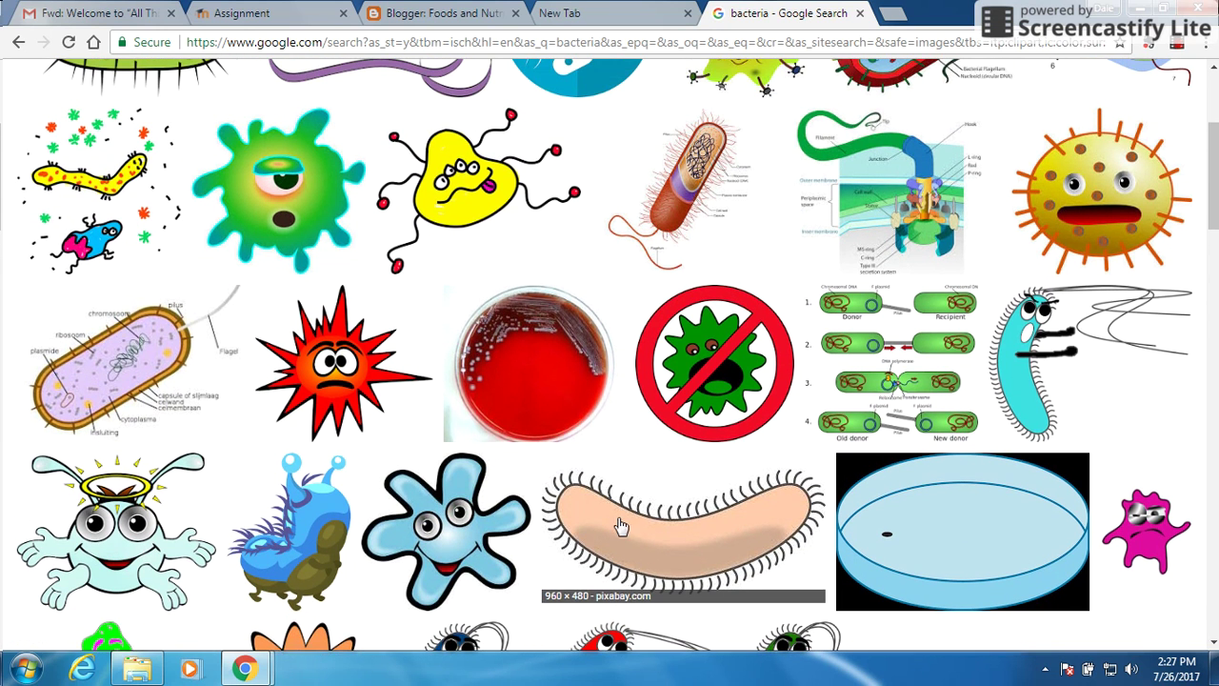
# Step: Preview the crossed-out green germ image and bring up its save options
pyautogui.rightClick(721, 377)
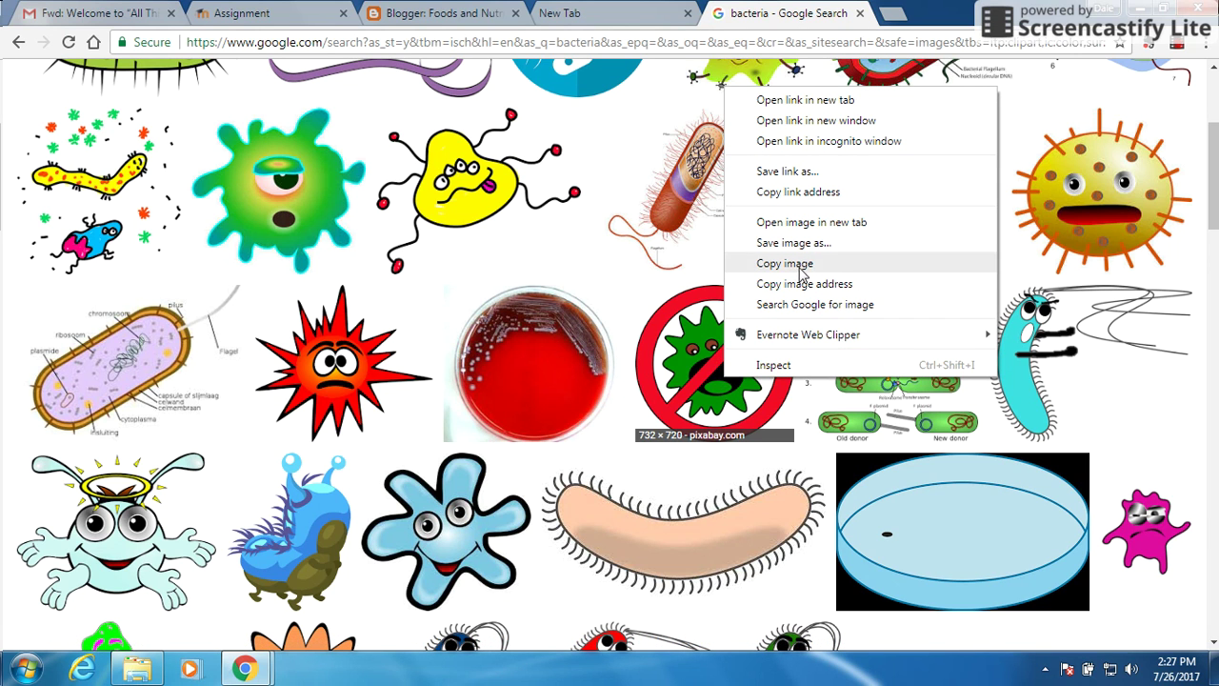
pyautogui.click(711, 360)
pyautogui.click(710, 361)
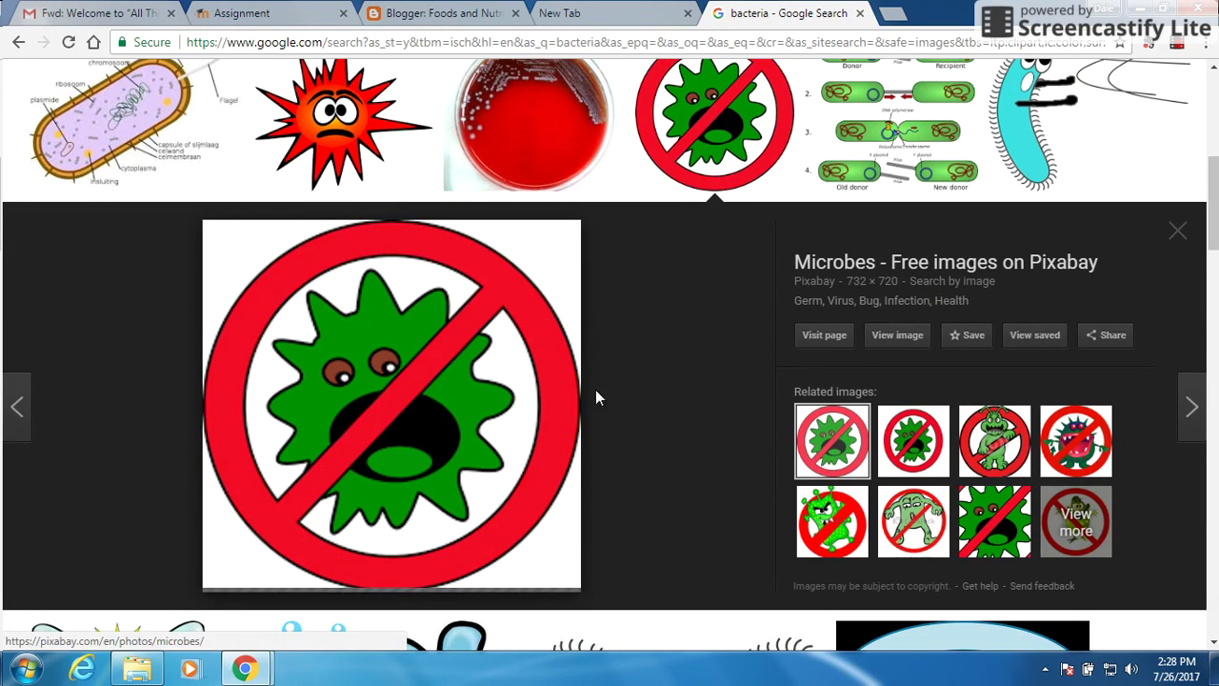
pyautogui.rightClick(509, 406)
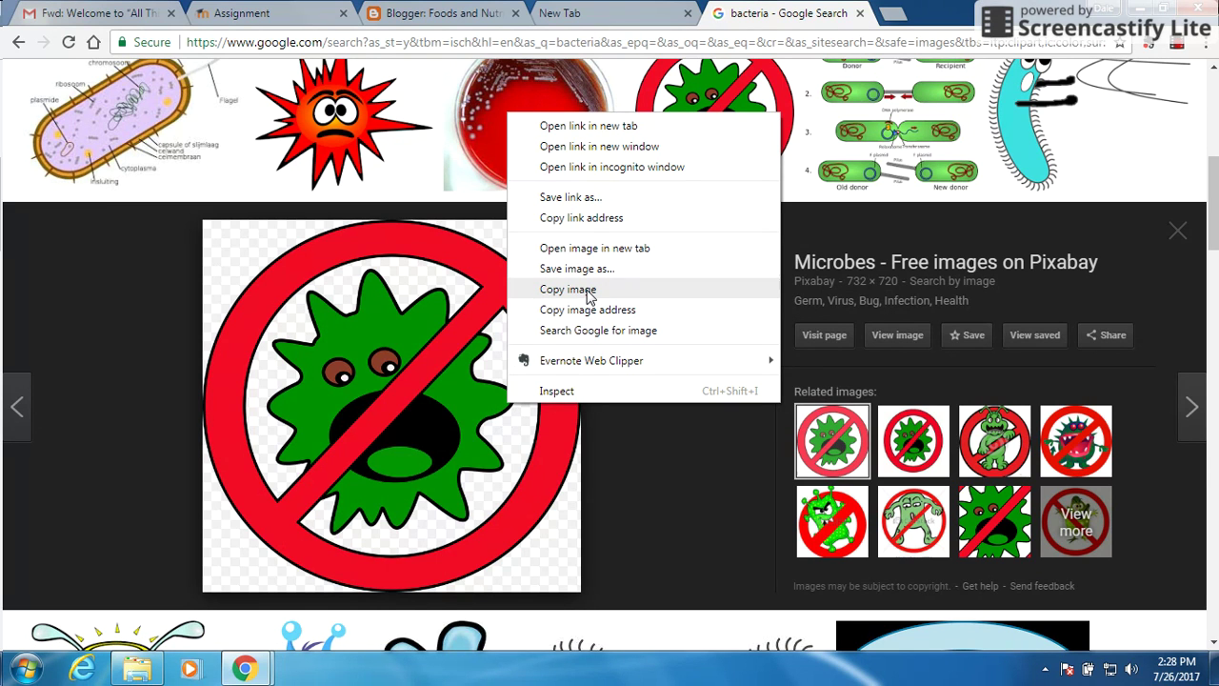
# Step: Save the germ image to the Pictures library as 'Bacretia 3'
pyautogui.click(603, 271)
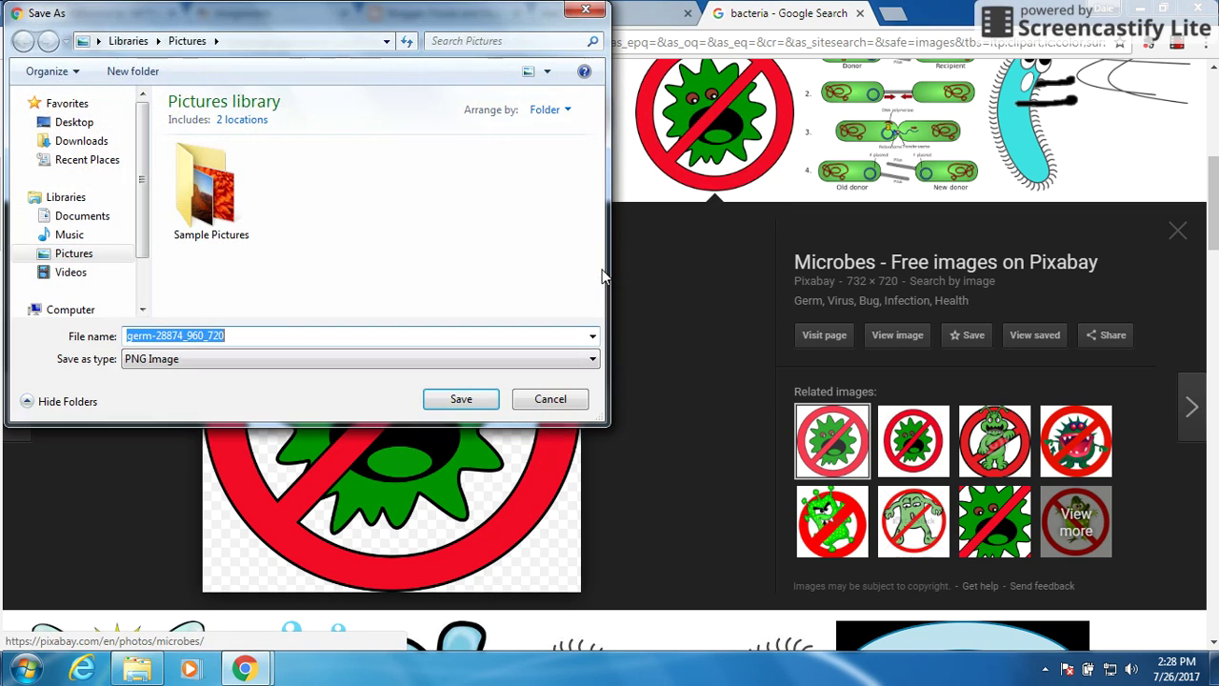
pyautogui.click(281, 335)
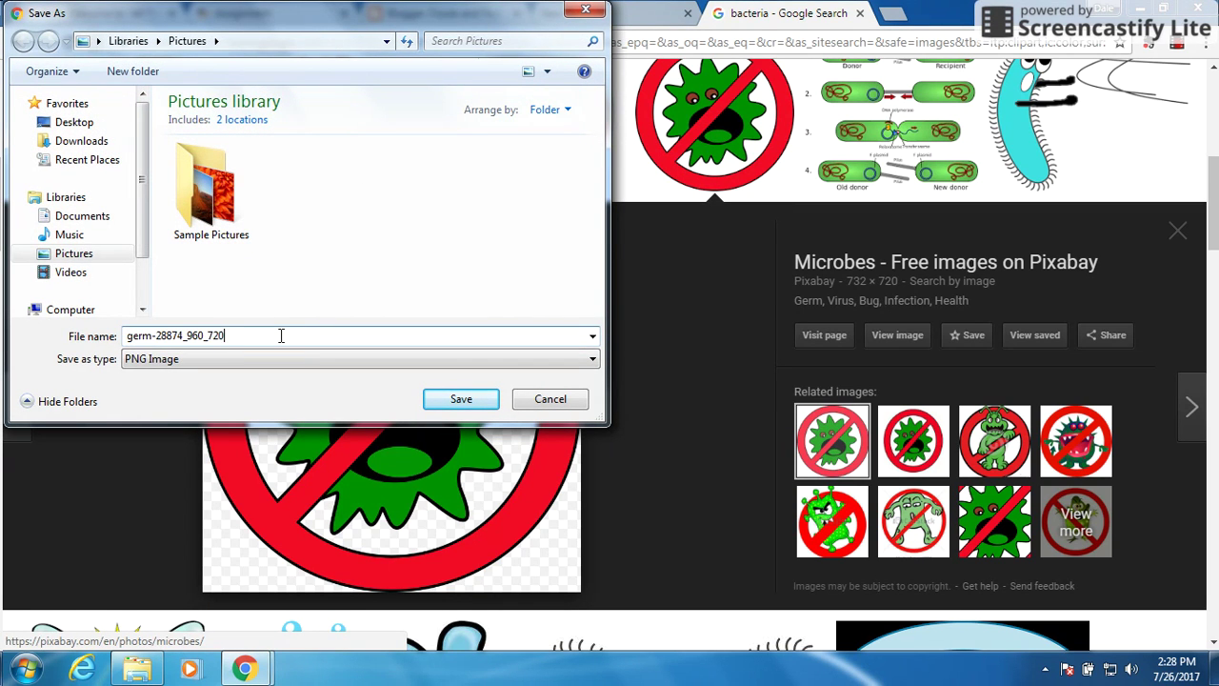
pyautogui.press('BackSpace')
pyautogui.press('BackSpace')
pyautogui.press('BackSpace')
pyautogui.press('BackSpace')
pyautogui.press('BackSpace')
pyautogui.press('BackSpace')
pyautogui.press('BackSpace')
pyautogui.press('BackSpace')
pyautogui.press('BackSpace')
pyautogui.press('BackSpace')
pyautogui.press('BackSpace')
pyautogui.press('BackSpace')
pyautogui.press('BackSpace')
pyautogui.press('BackSpace')
pyautogui.press('BackSpace')
pyautogui.press('BackSpace')
pyautogui.press('BackSpace')
pyautogui.press('BackSpace')
pyautogui.write('B')
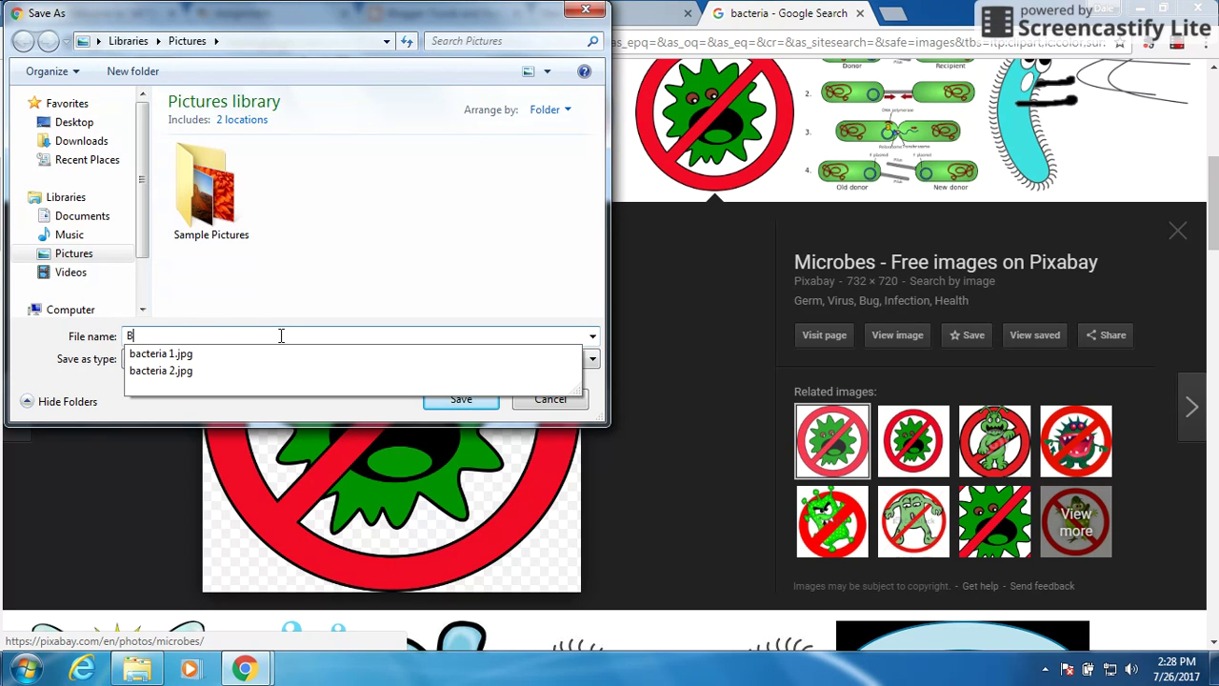
pyautogui.write('acretia')
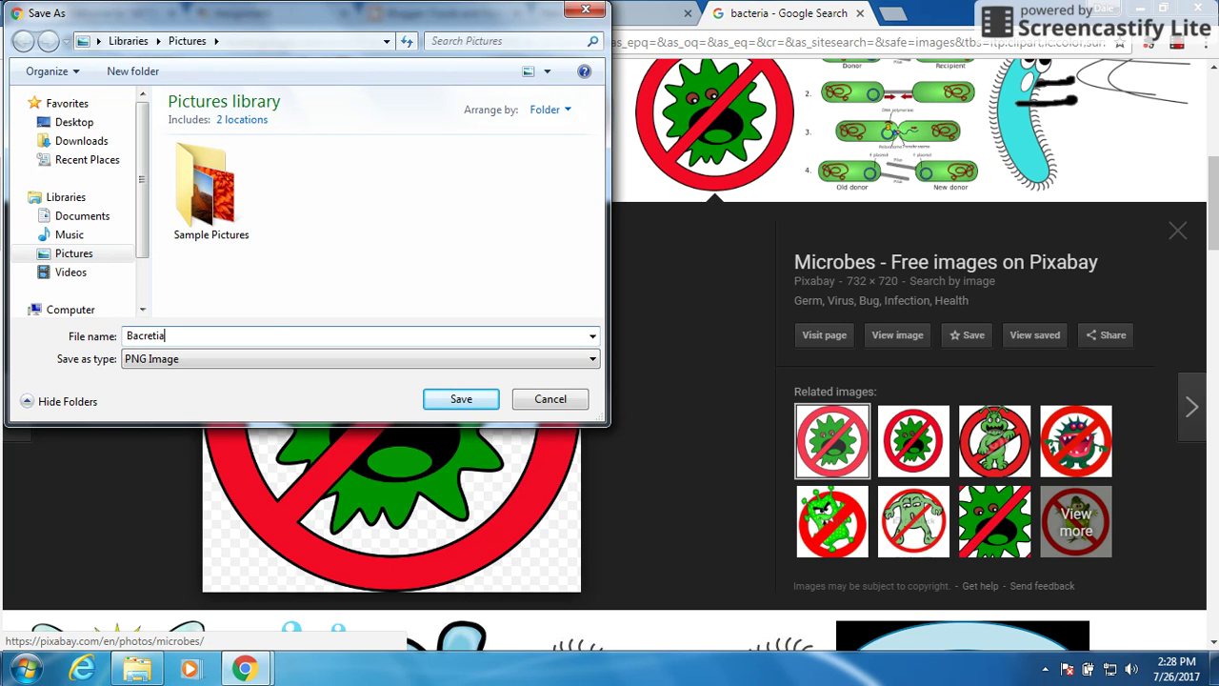
pyautogui.write(' 3')
pyautogui.click(441, 400)
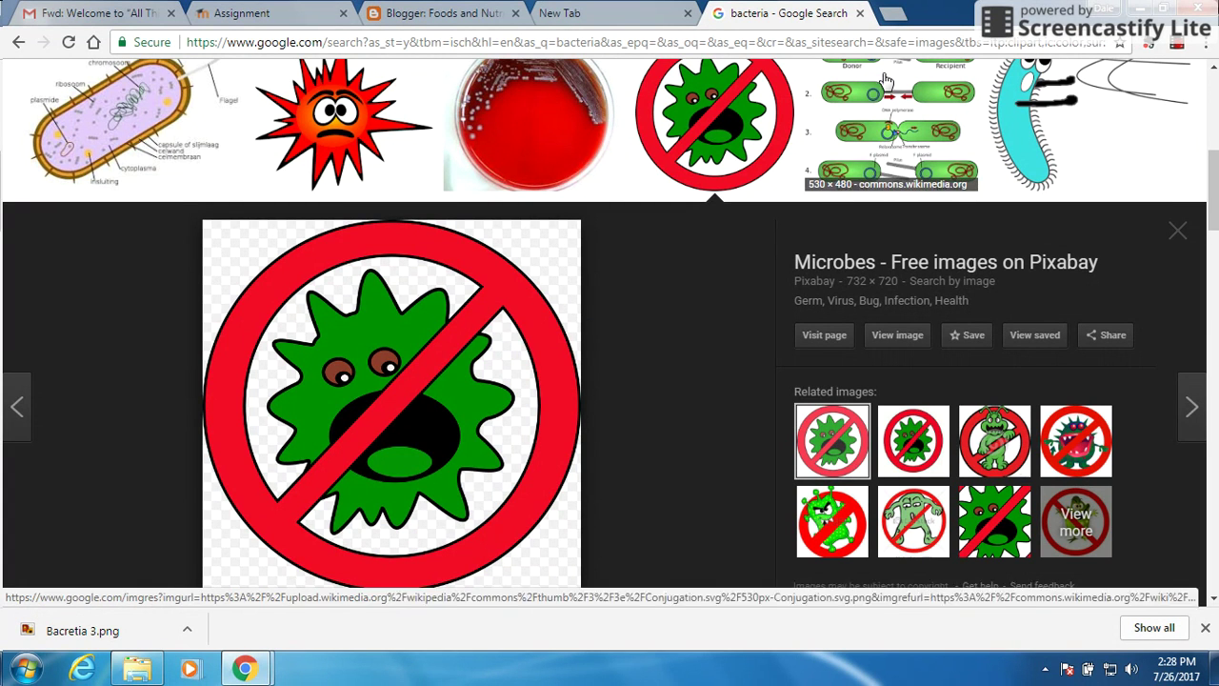
# Step: Close the image search tab and open the Pictures library from the Start menu
pyautogui.click(859, 14)
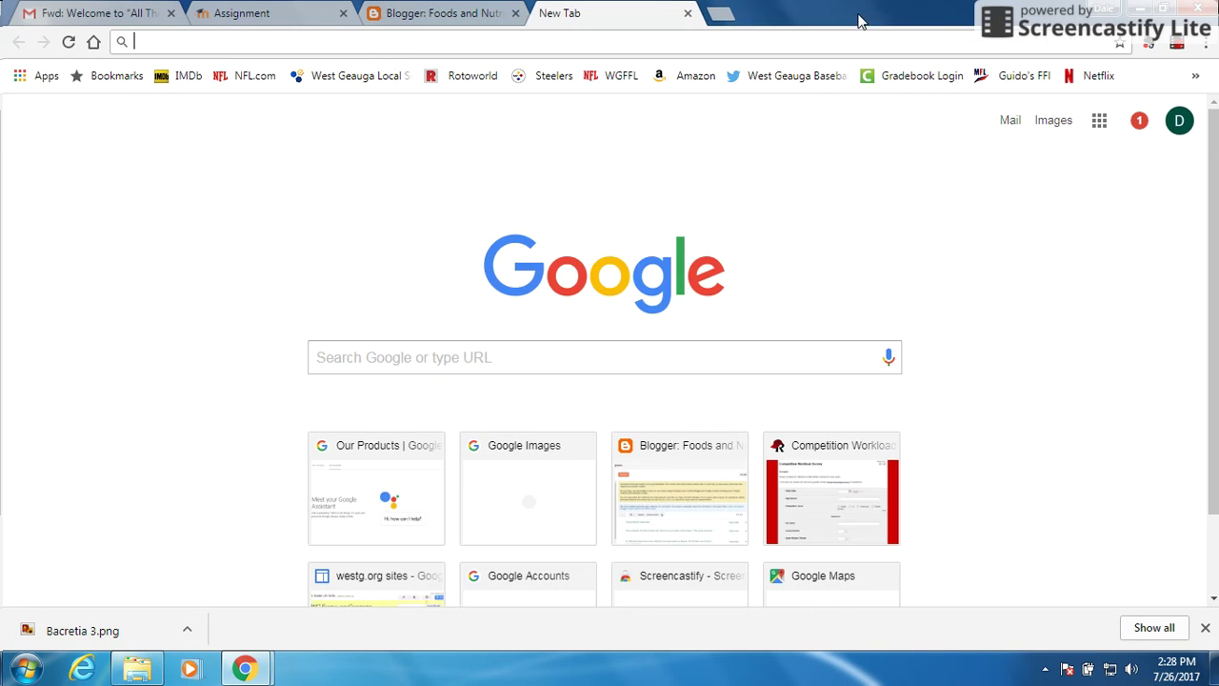
pyautogui.click(26, 673)
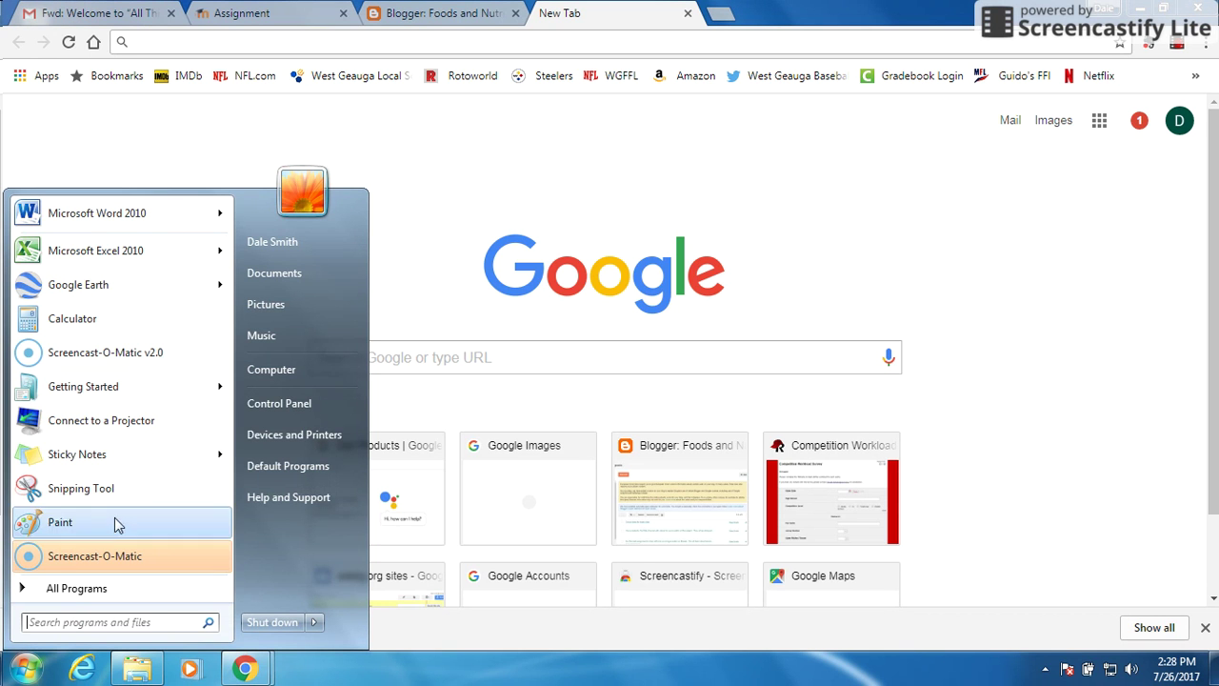
pyautogui.click(274, 305)
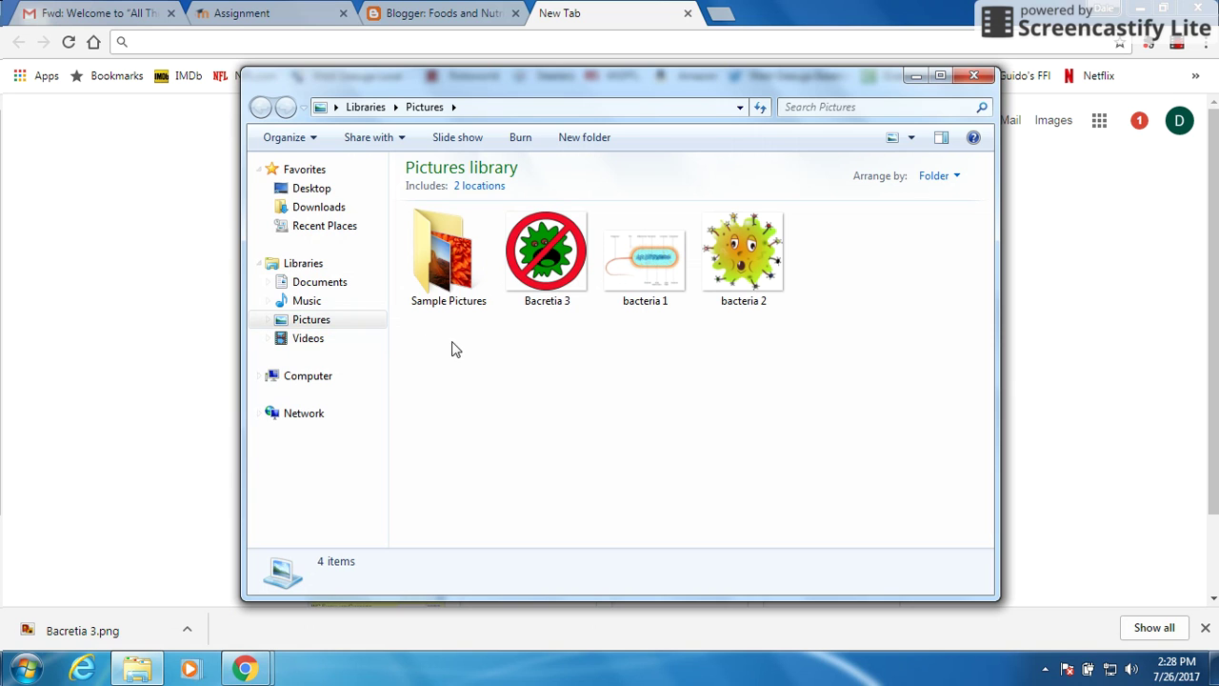